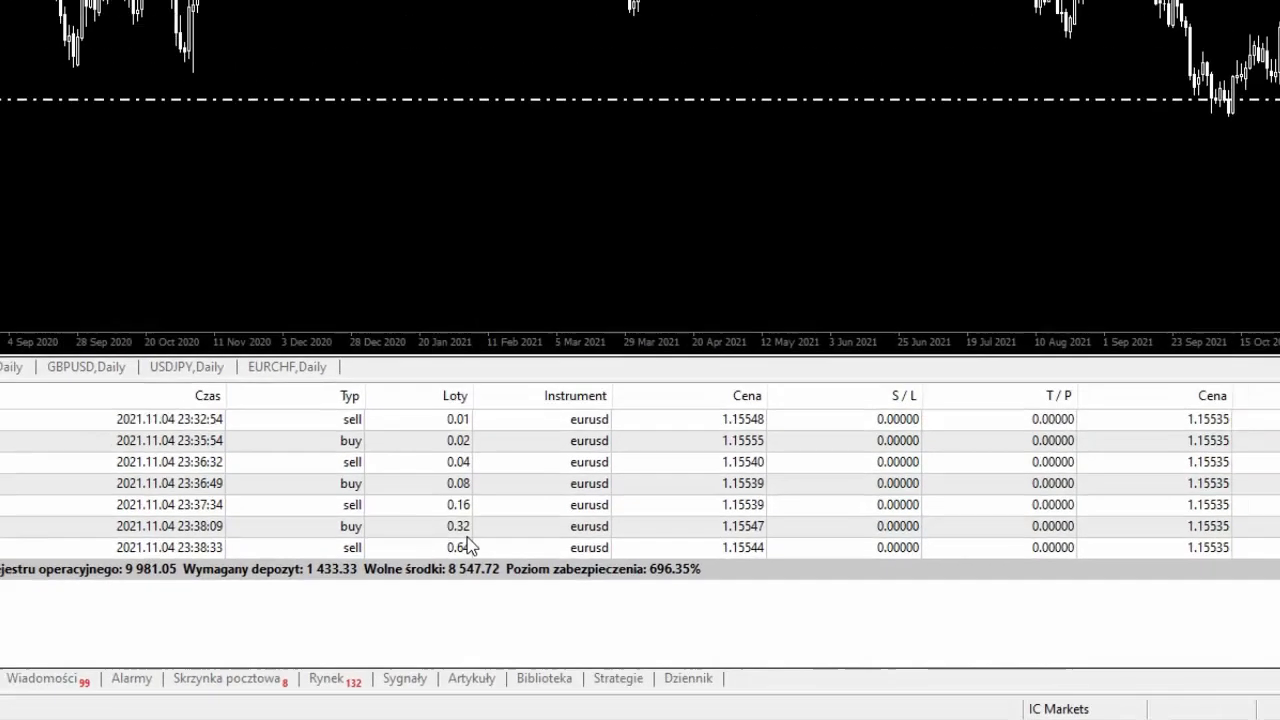
- Switch to the Excel workbook and compare the cumulative deposits at 1:30 and 1:500 leverage in the one-direction and hedge tables
key(alt+Tab)
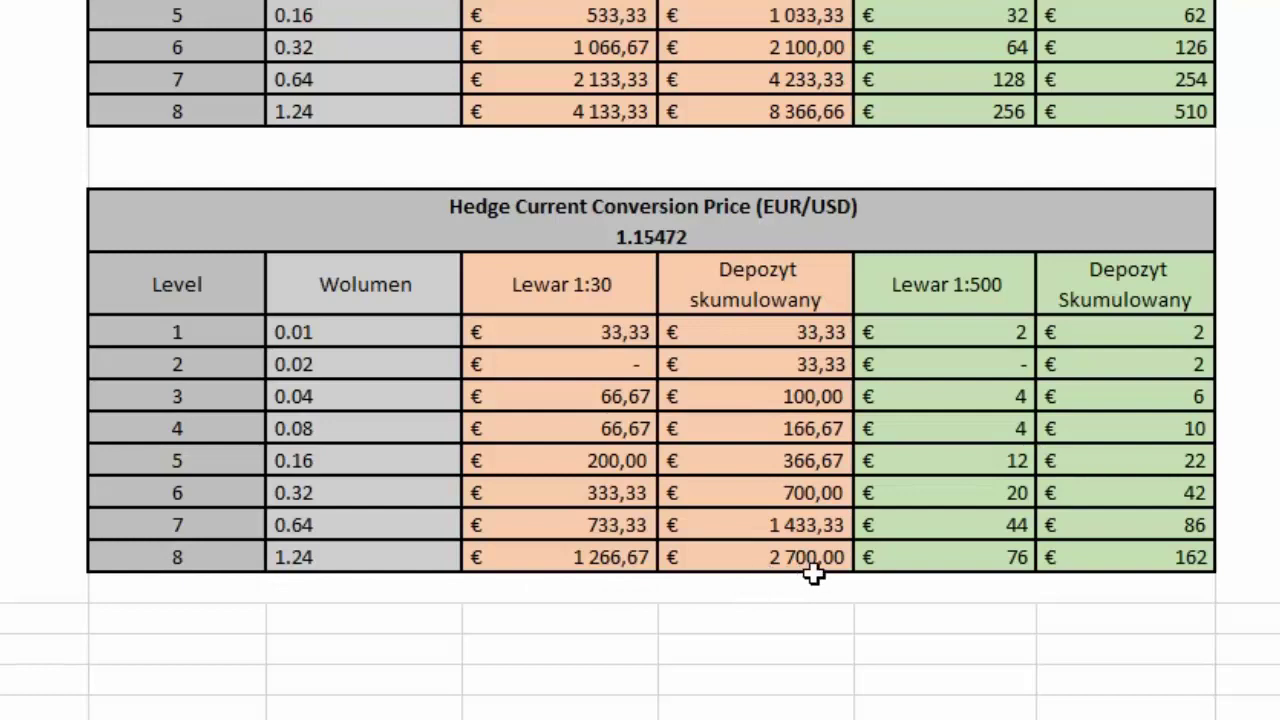
scroll(608, 325, up, 4)
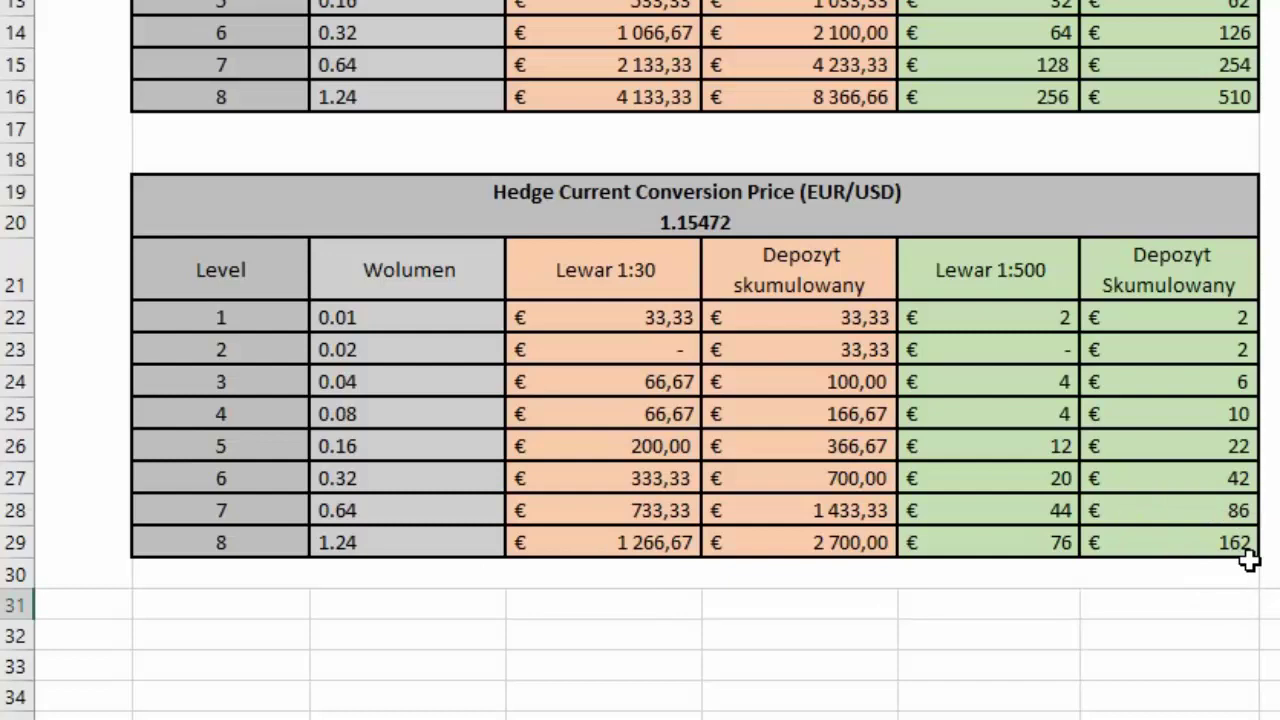
scroll(1249, 561, up, 4)
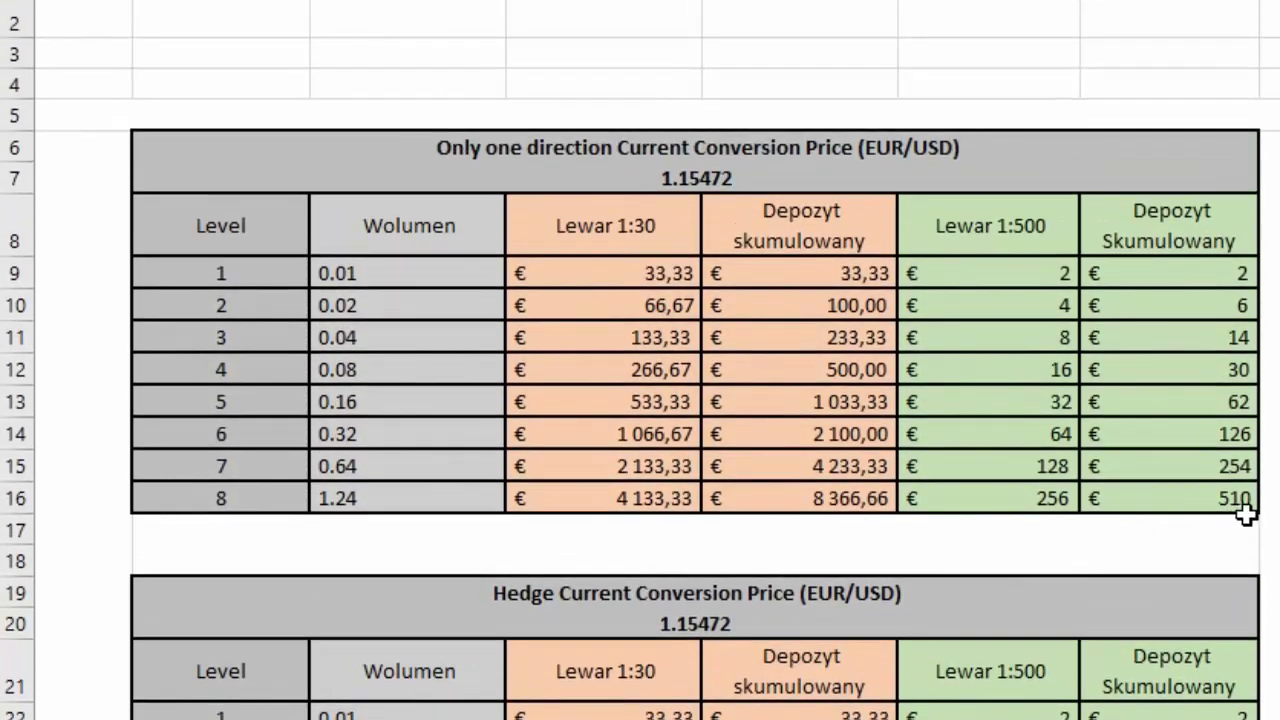
scroll(1245, 513, down, 4)
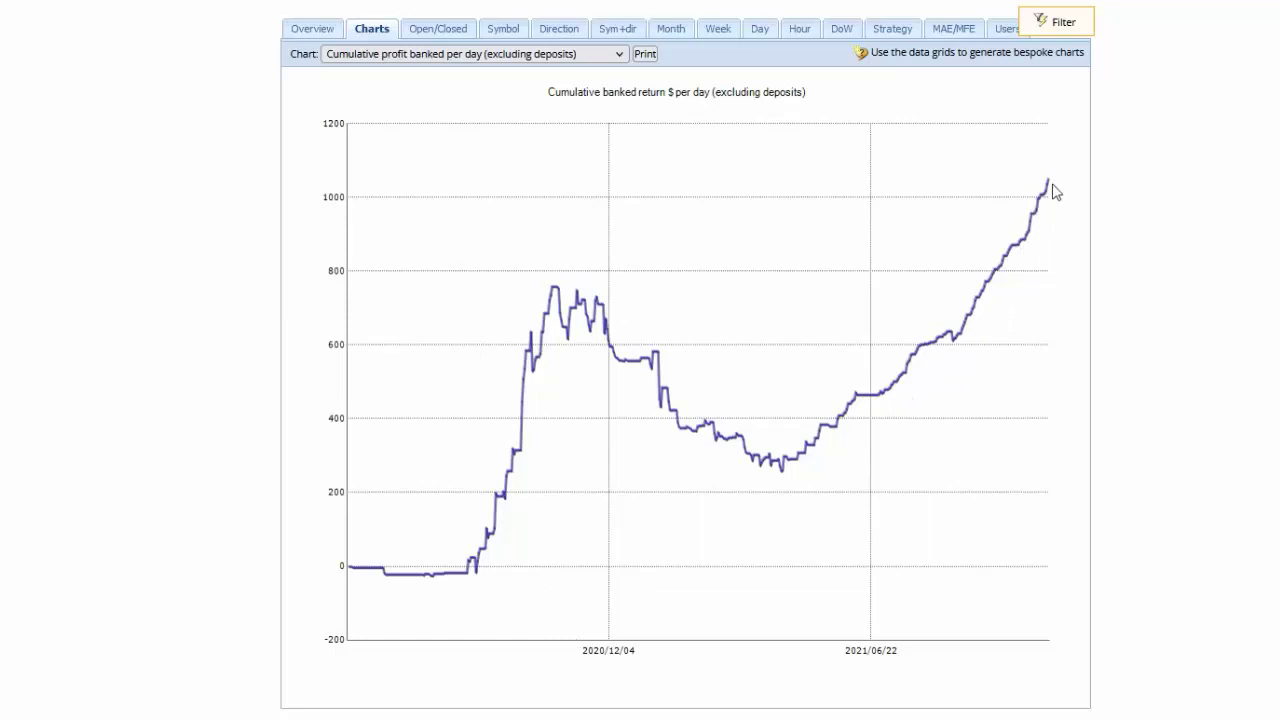
- Filter the account statistics to orders from a start date of 2021/04/01
click(1059, 24)
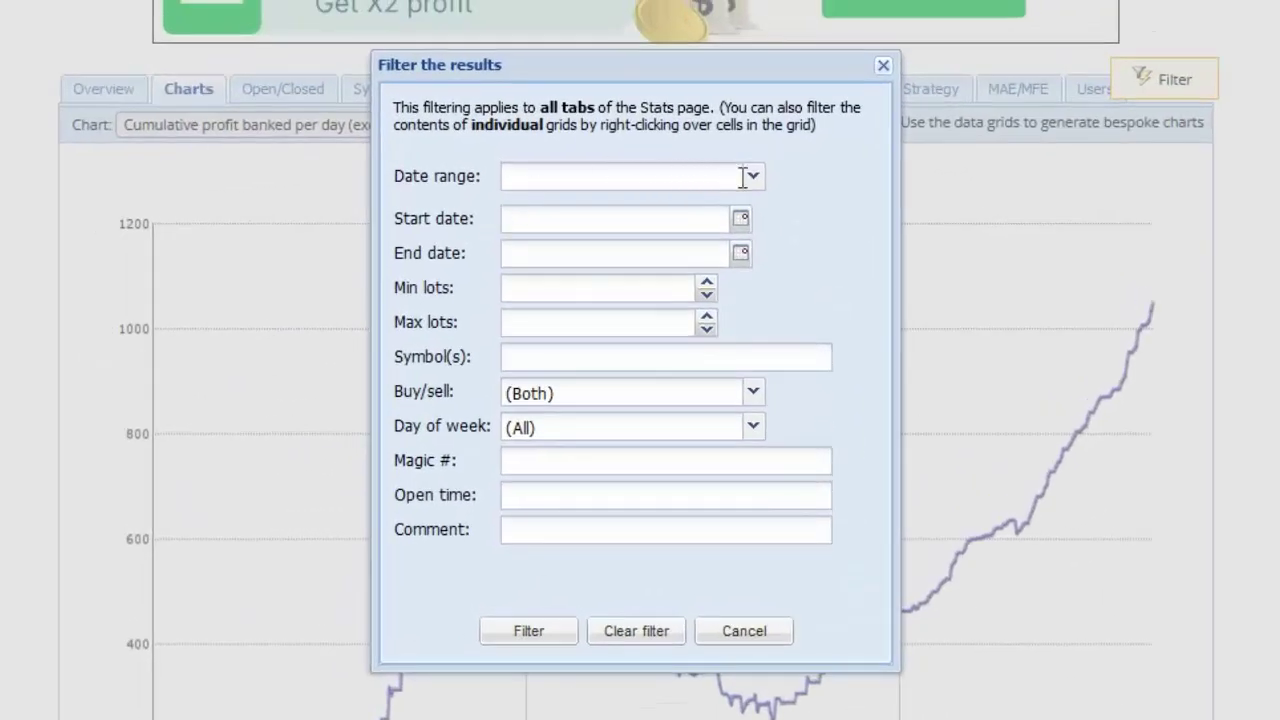
click(752, 177)
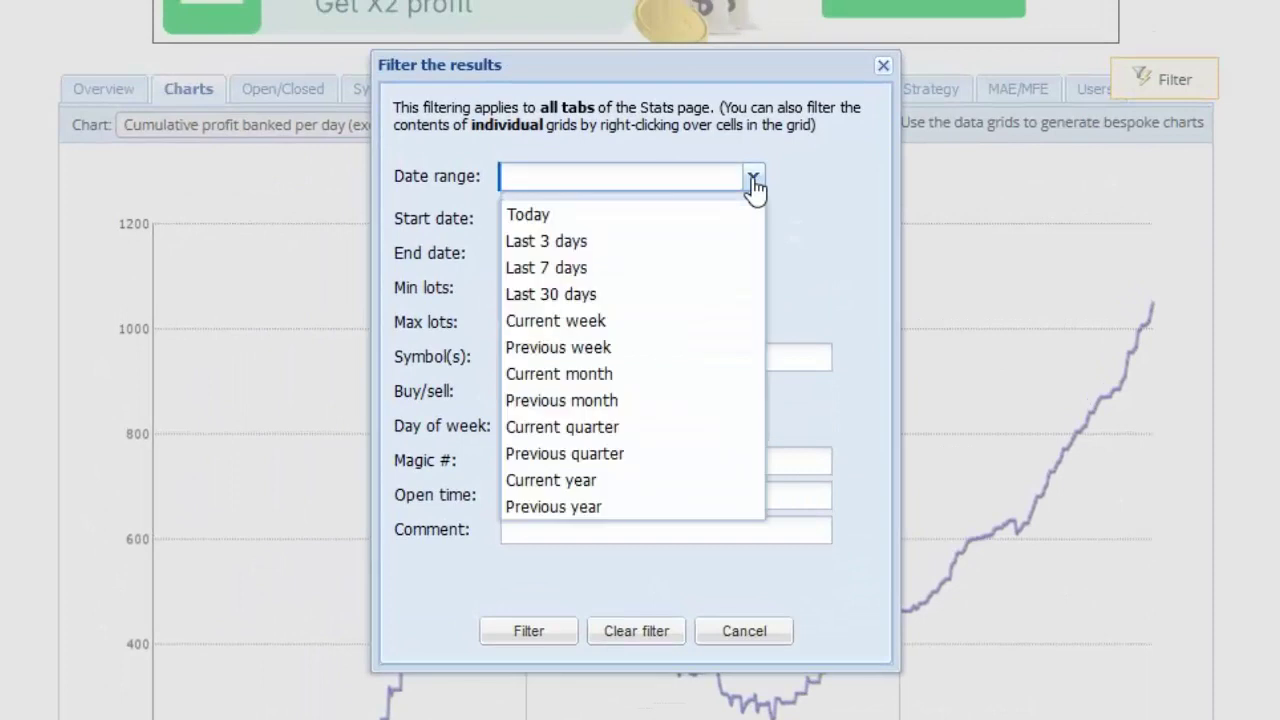
click(753, 180)
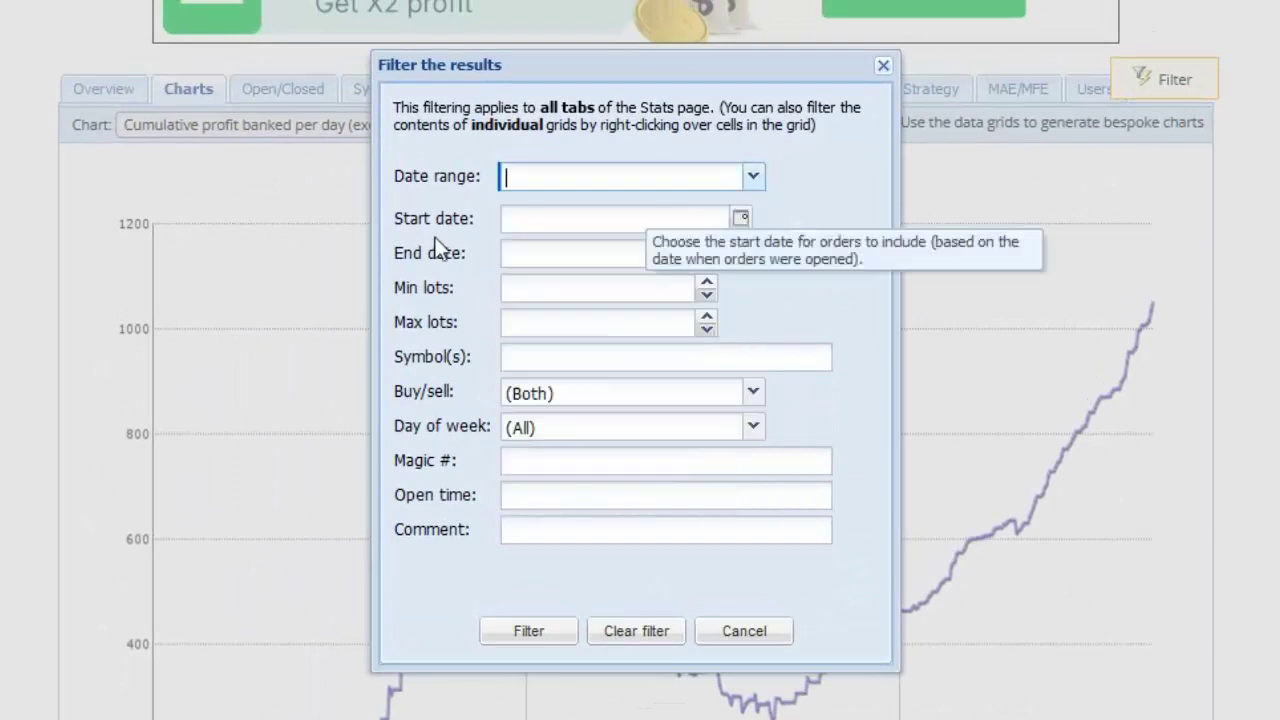
click(740, 220)
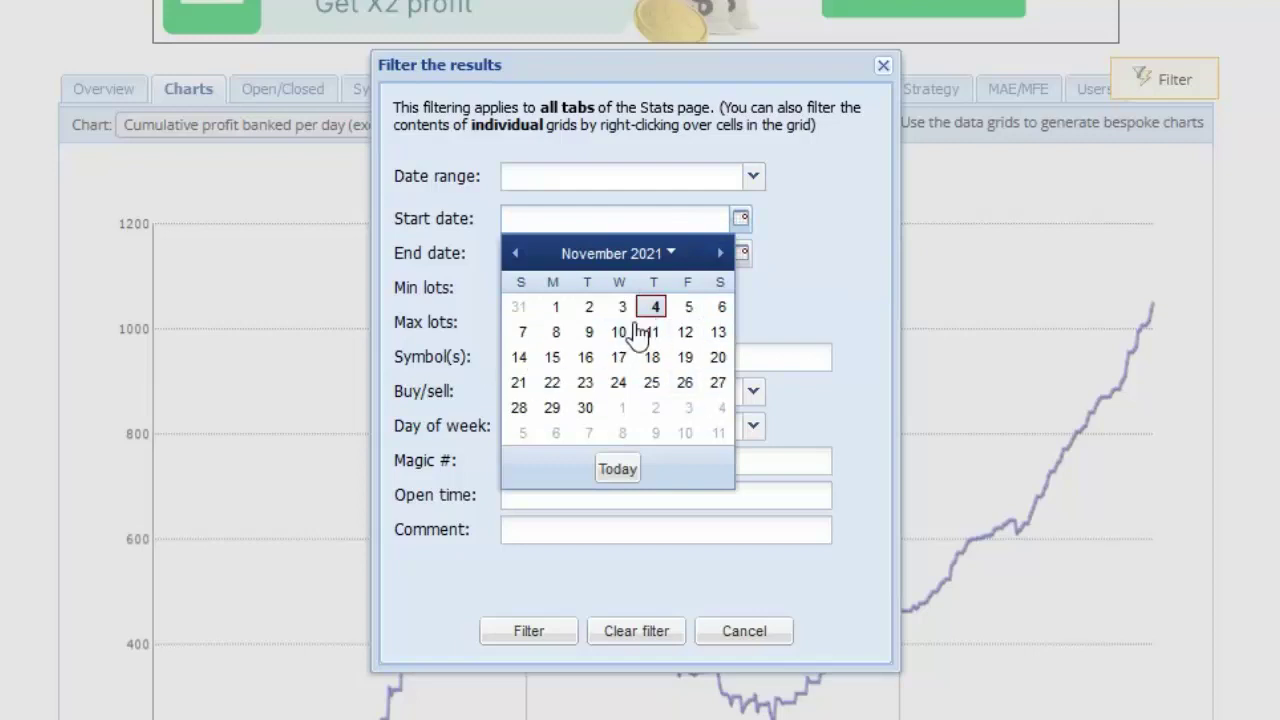
click(515, 254)
click(515, 254)
click(515, 254)
click(515, 254)
click(515, 254)
click(515, 254)
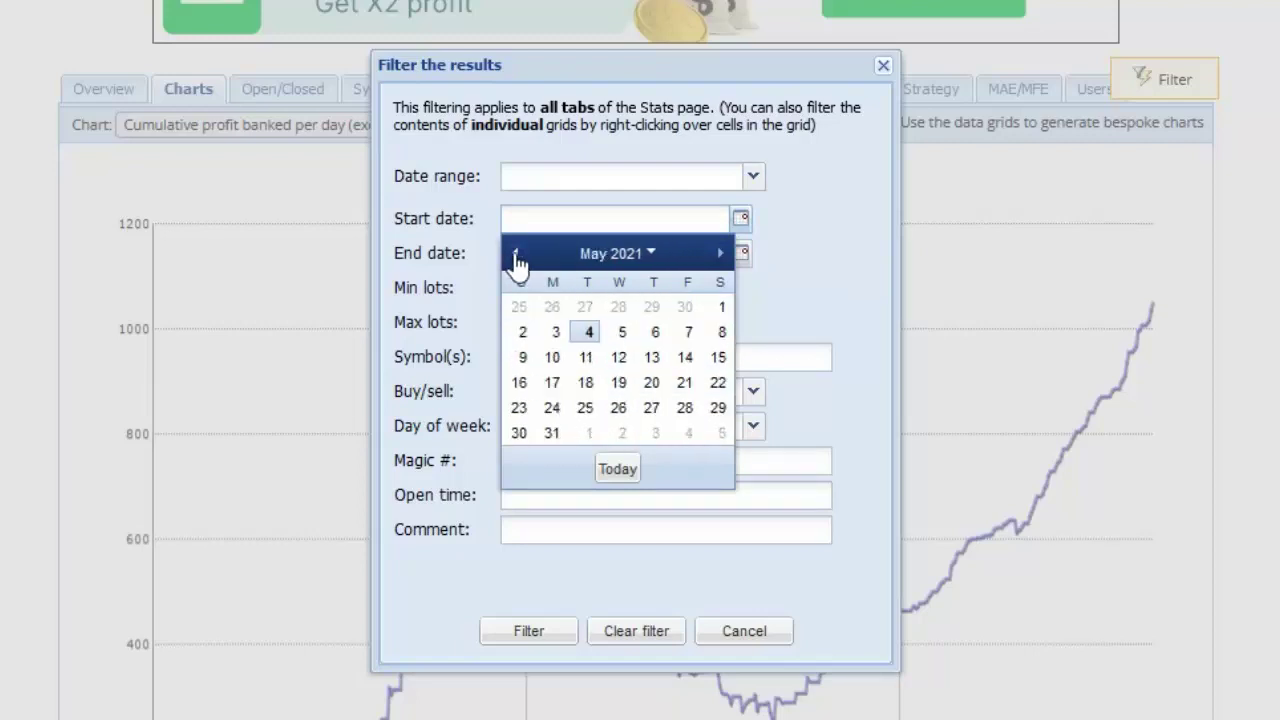
click(515, 254)
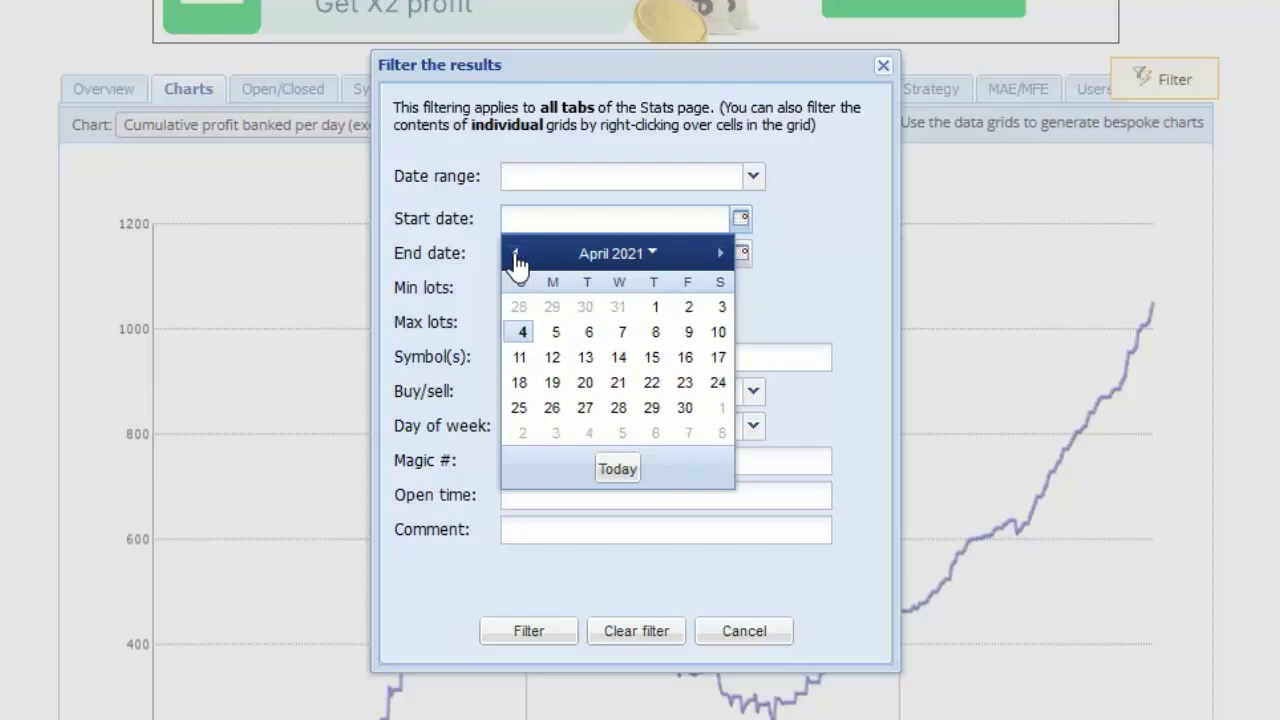
click(651, 307)
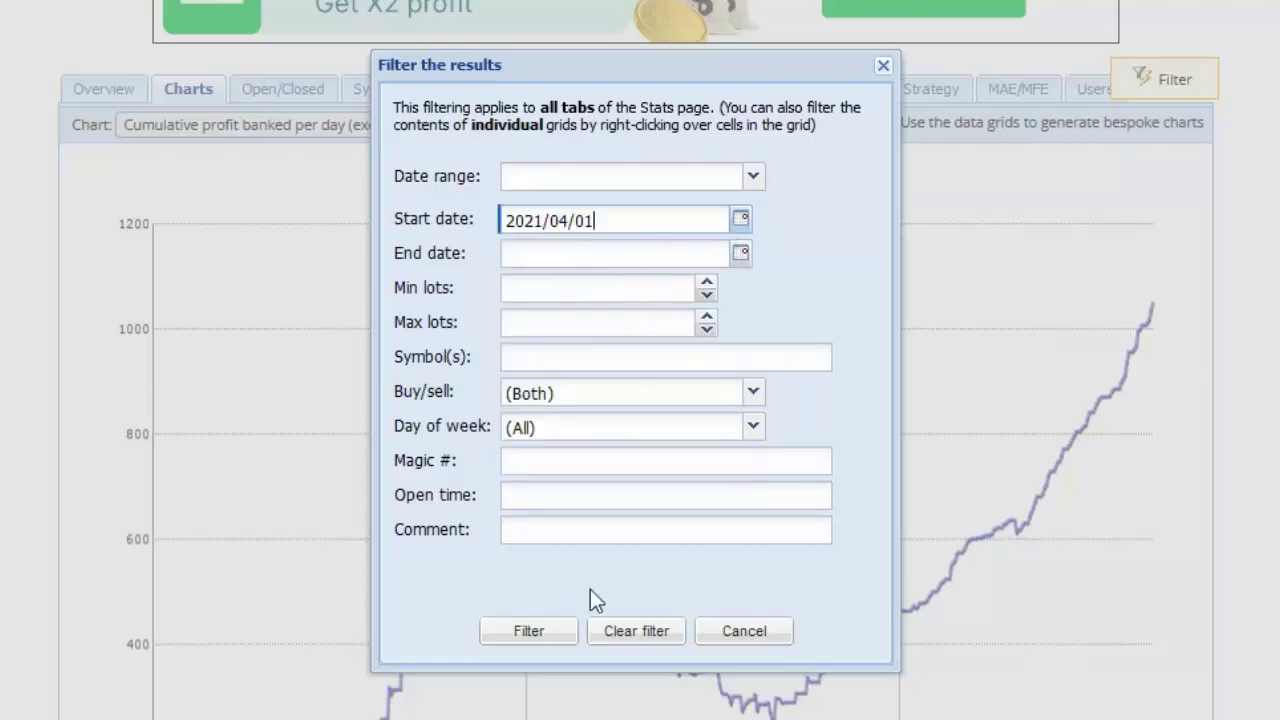
click(536, 632)
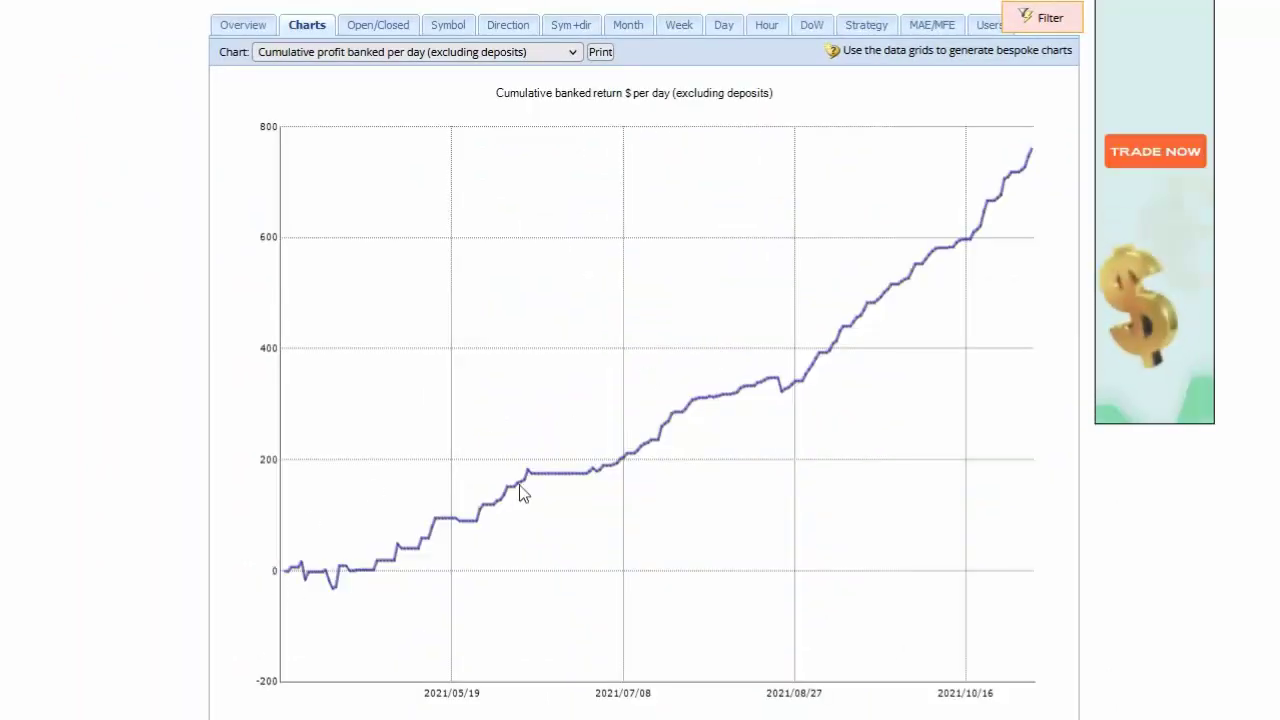
- Change the displayed chart to Banked and floating P/L (day-end)
click(572, 50)
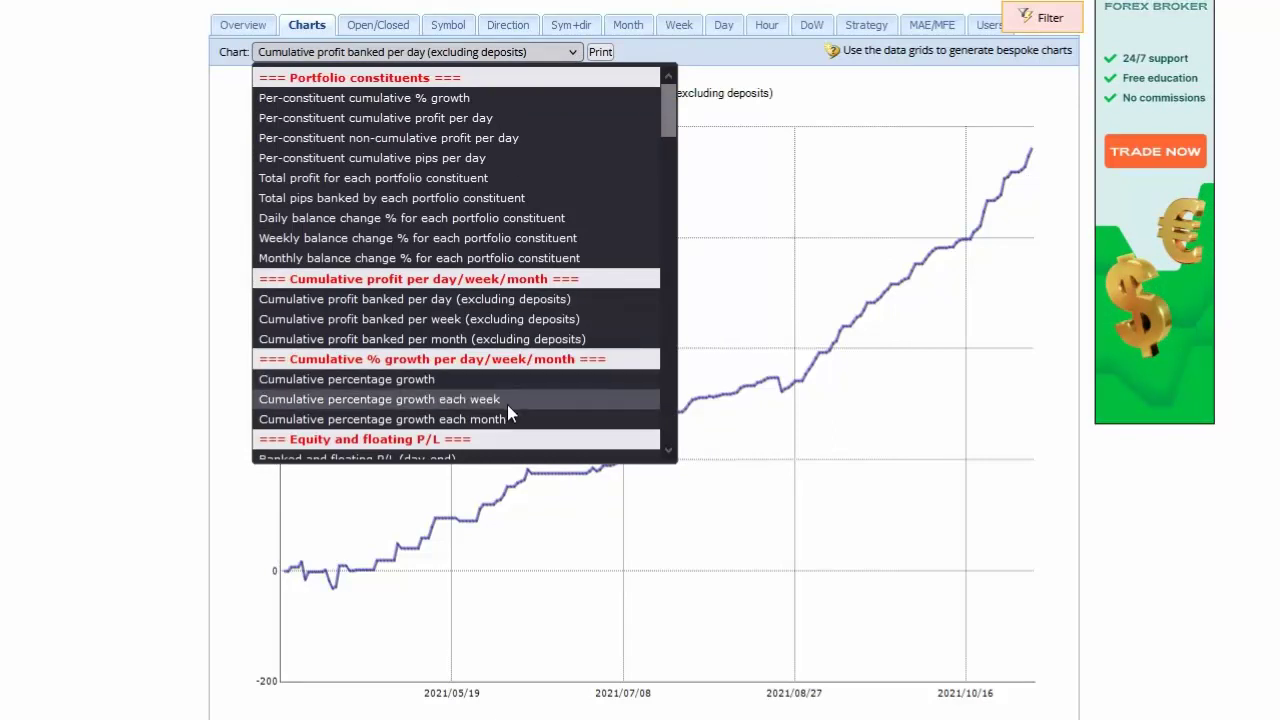
scroll(507, 403, down, 2)
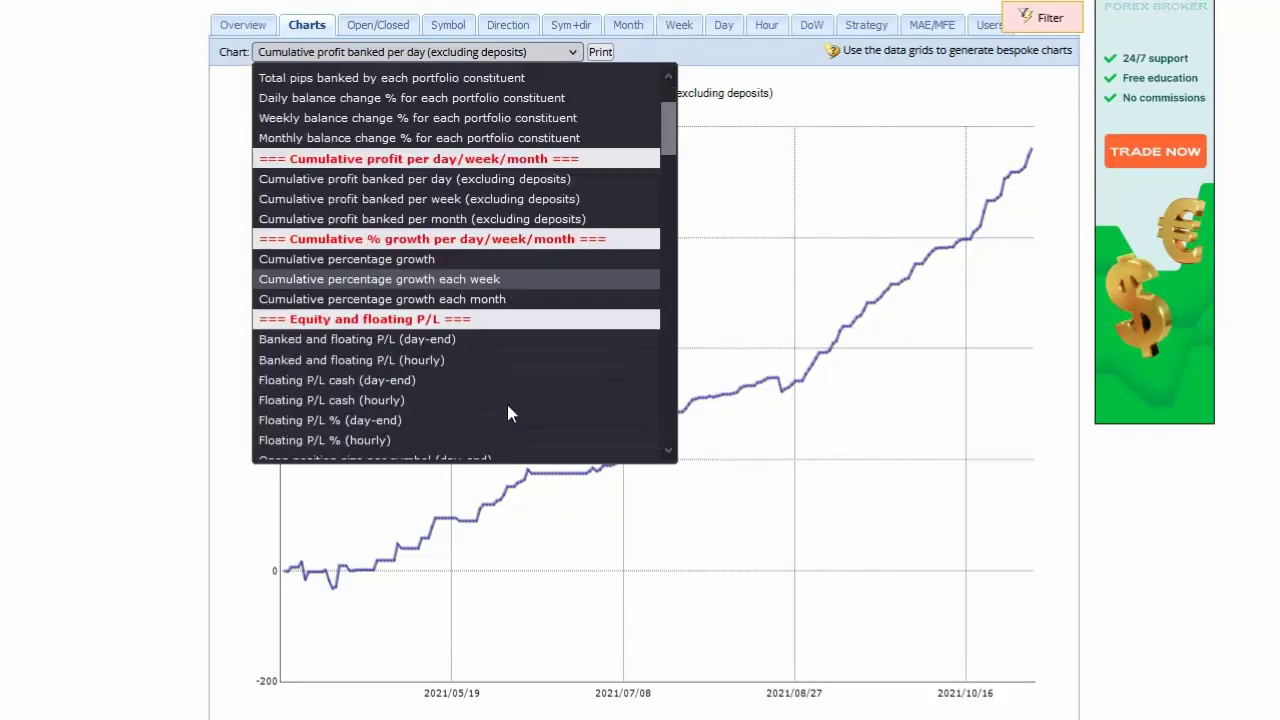
click(310, 340)
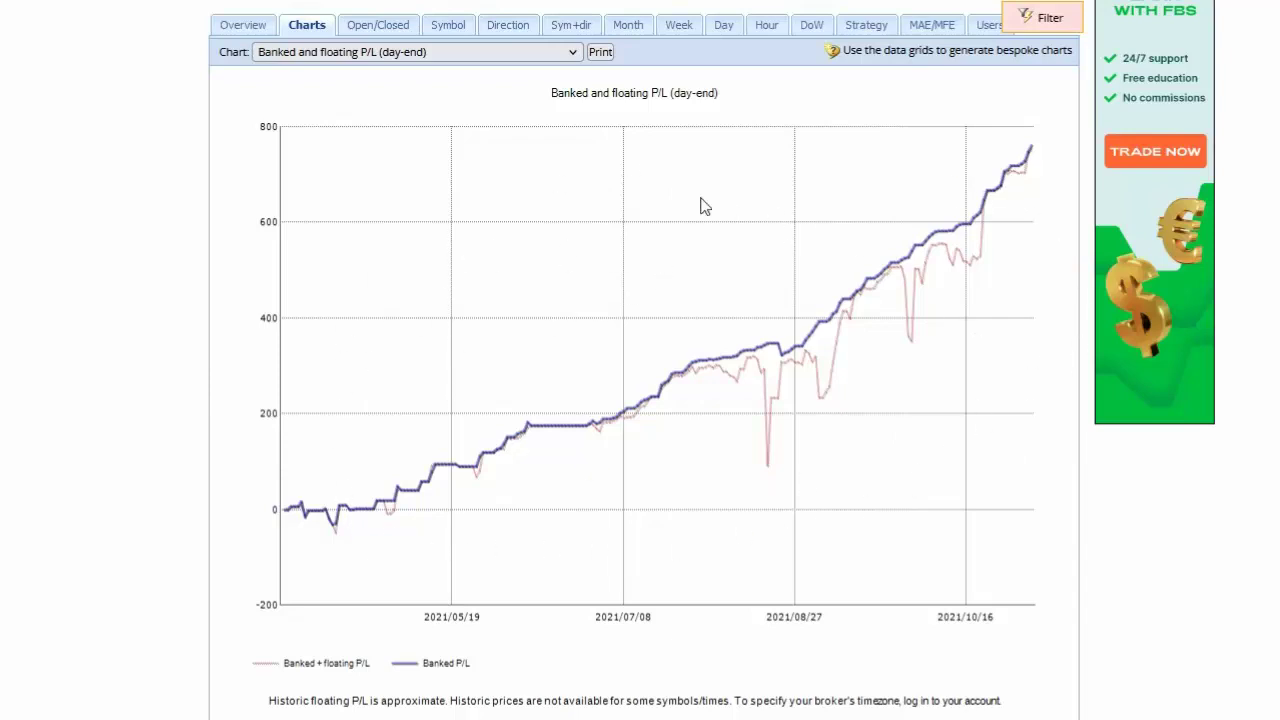
- Show the account overview and examine the balance and the floating P/L figures
click(249, 25)
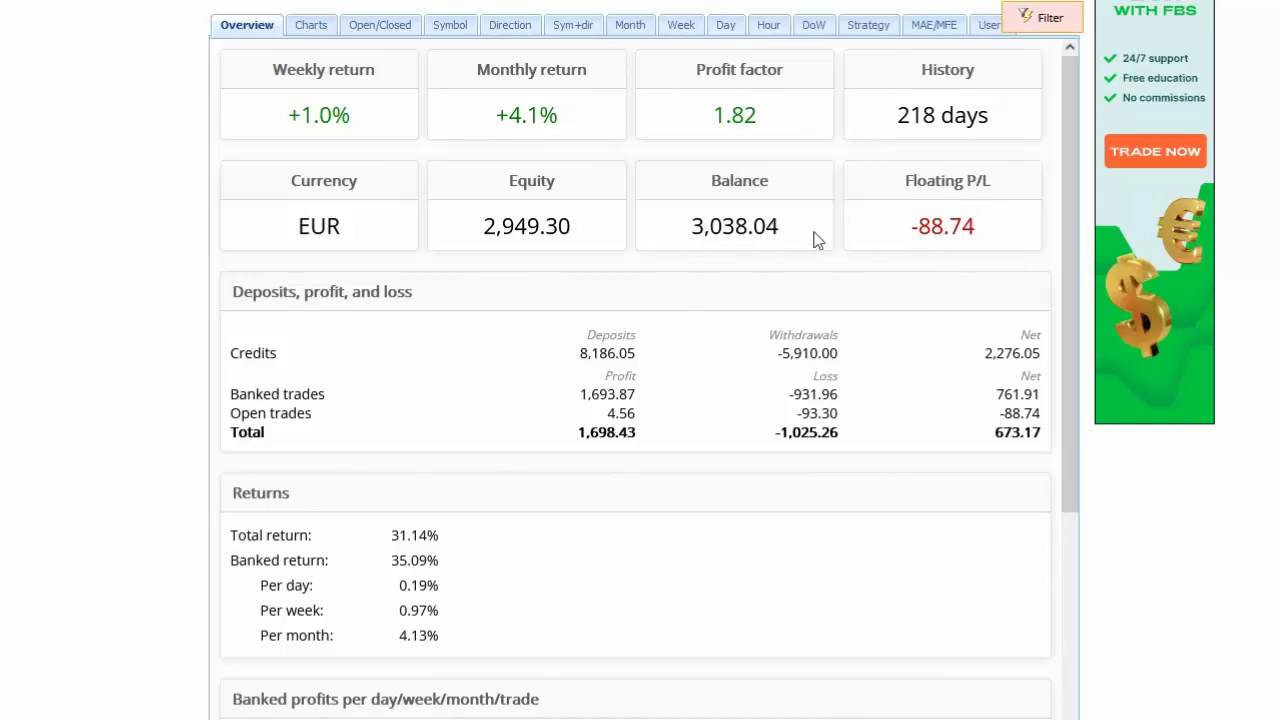
drag(781, 226, 685, 231)
click(899, 231)
drag(971, 228, 914, 227)
click(893, 233)
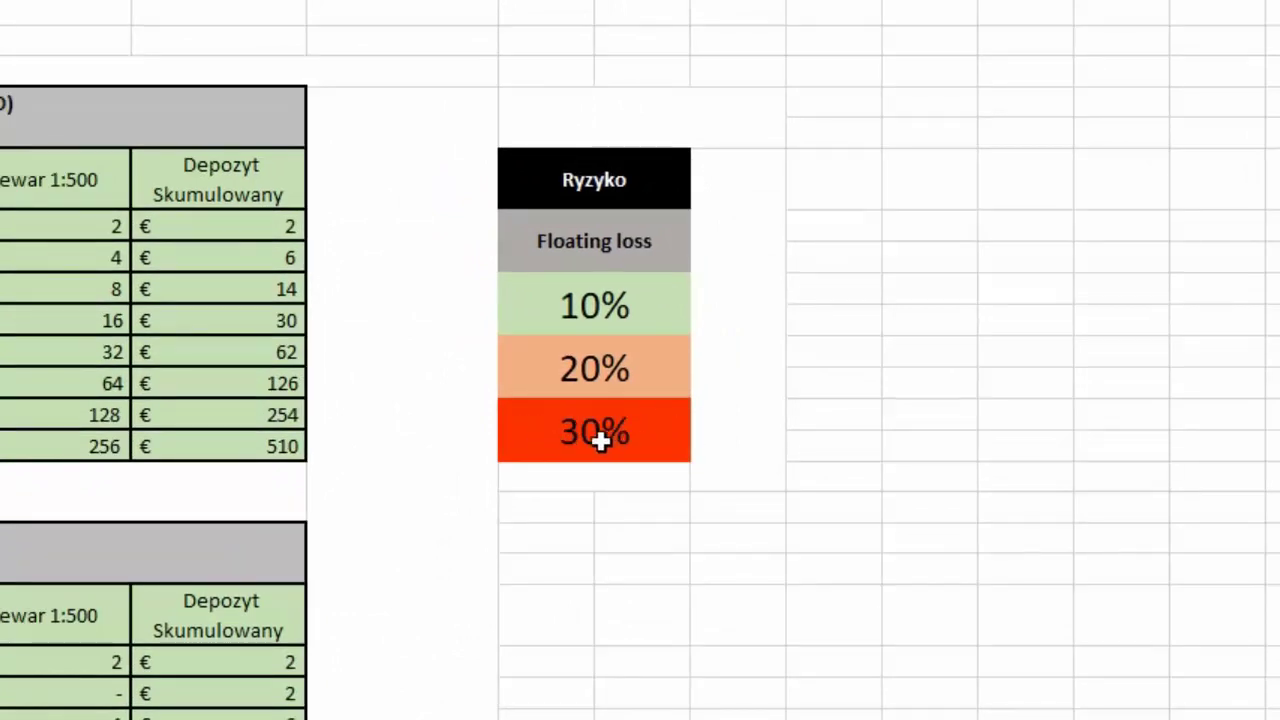
- Point out the 30% floating loss level in the Excel risk table and switch back to the MetaTrader terminal
click(655, 433)
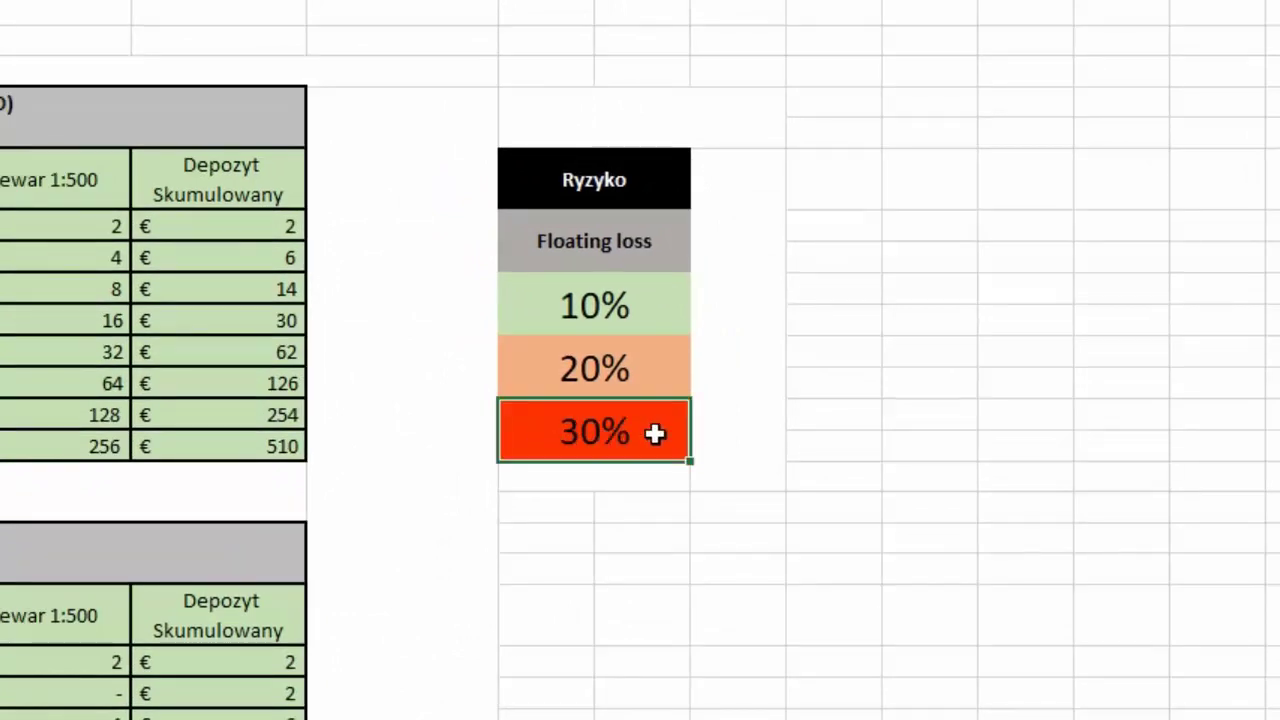
click(734, 429)
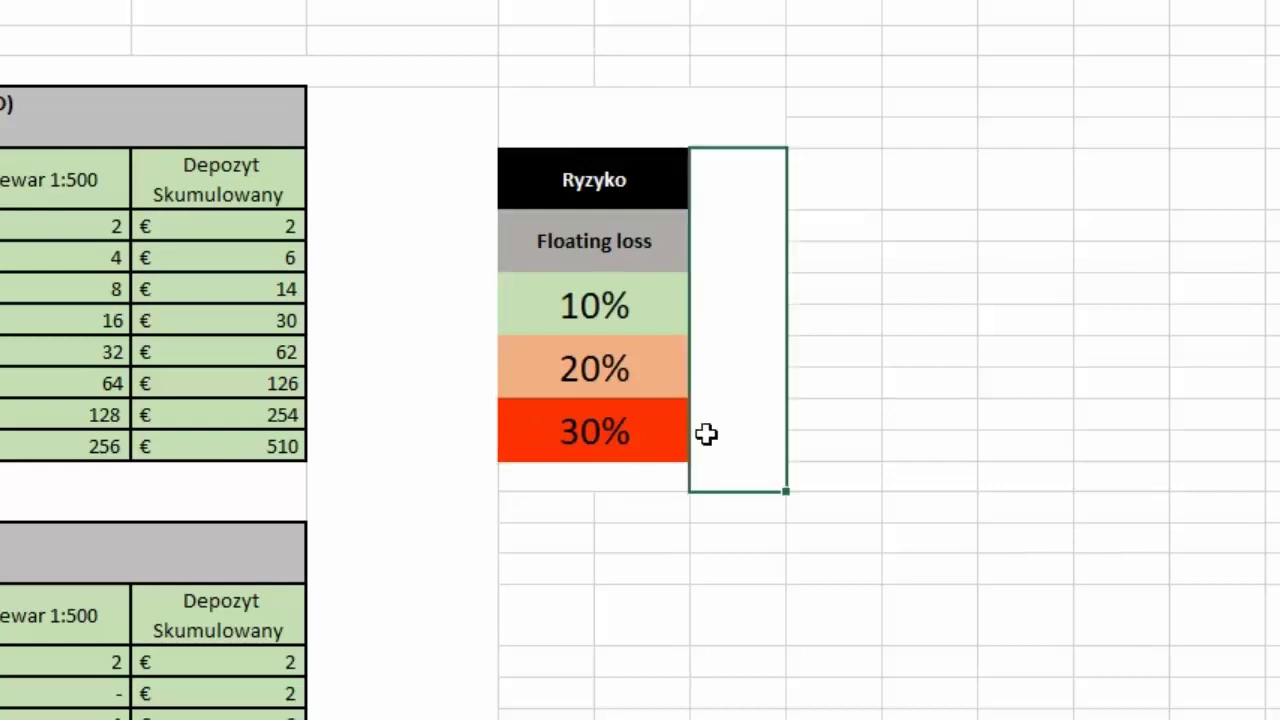
click(646, 443)
click(631, 498)
click(611, 443)
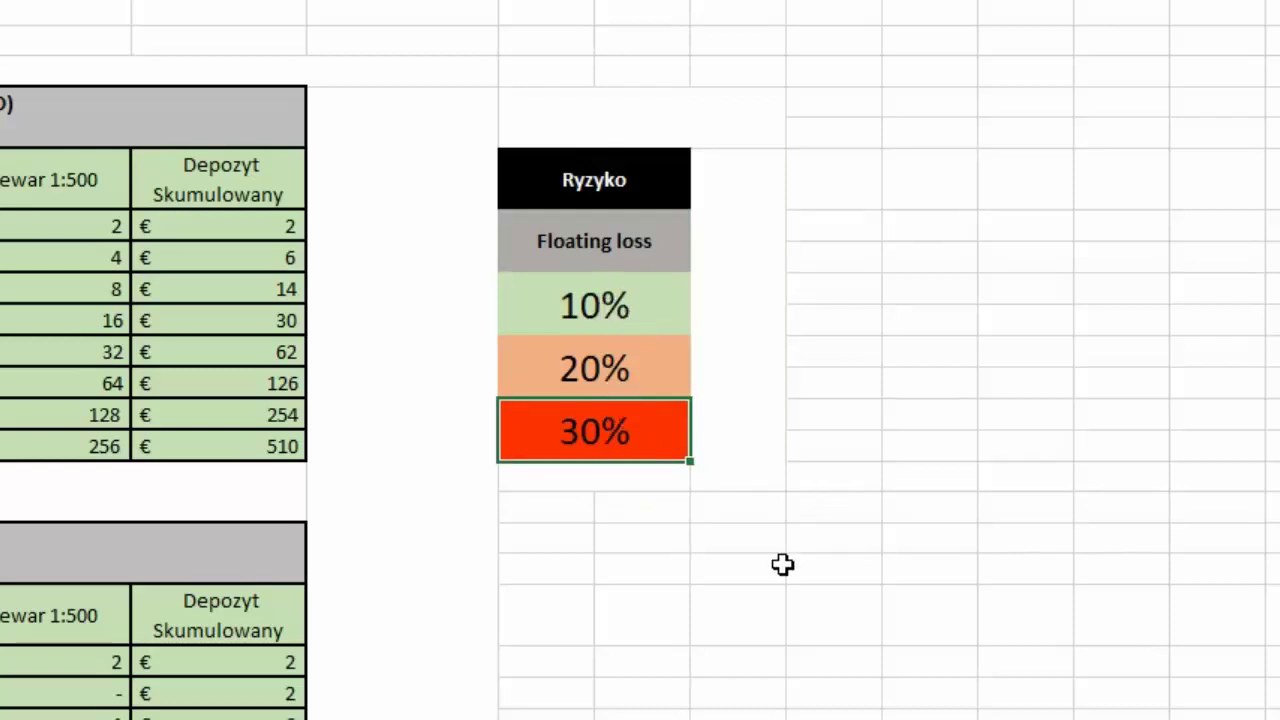
click(725, 660)
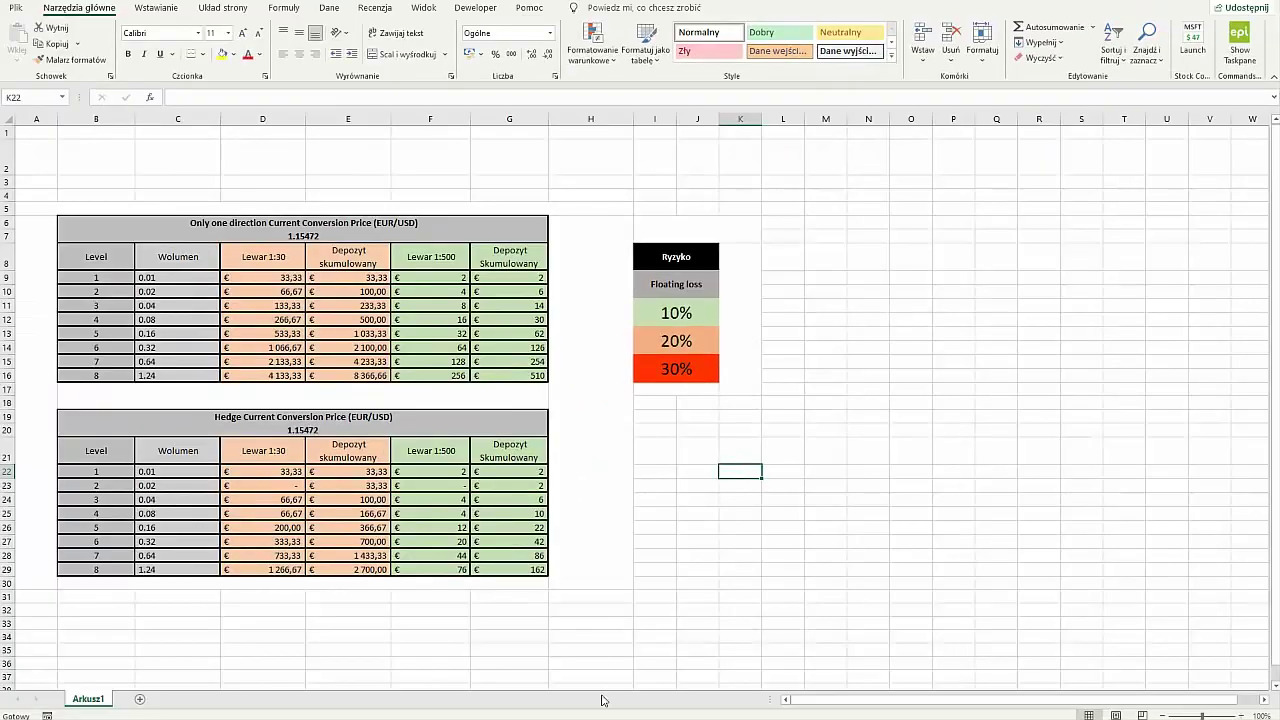
click(600, 705)
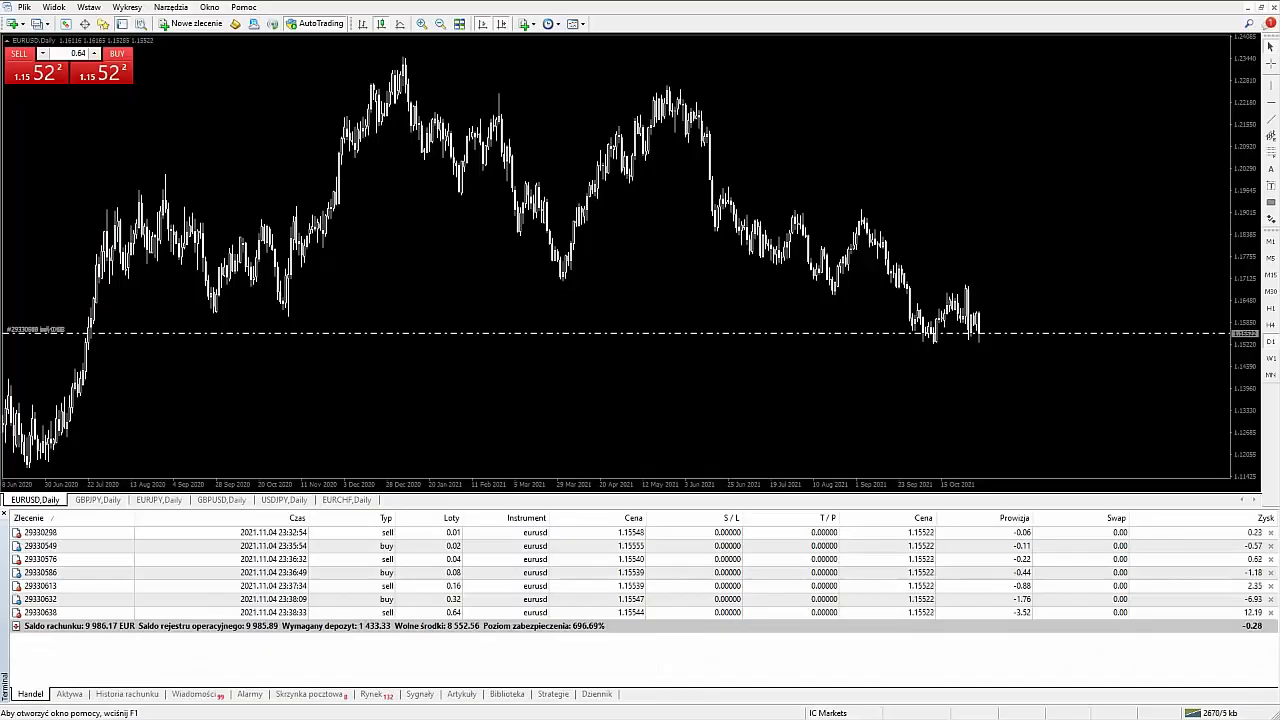